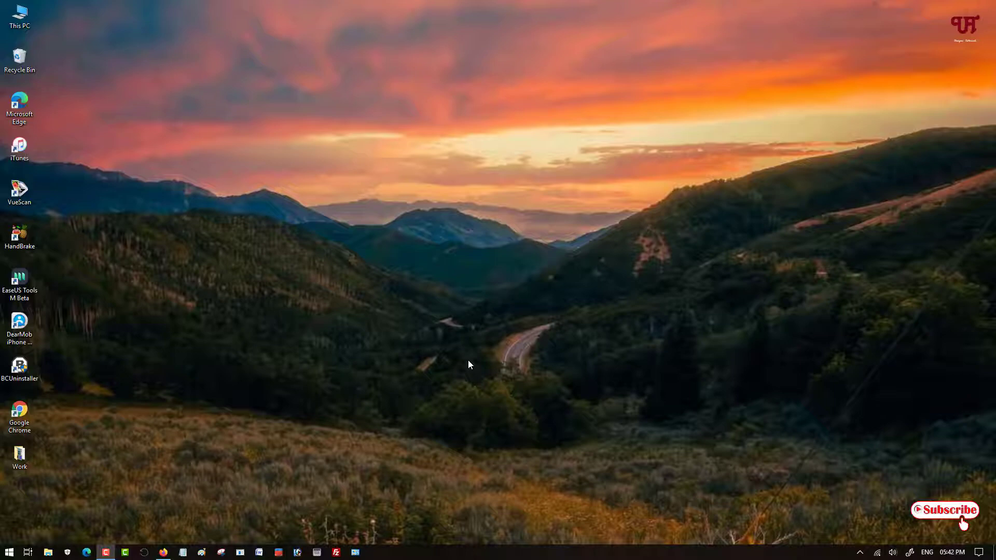
Step: Open Task Manager's Services tab and select the AppXSvc service
key("ctrl+shift+Escape")
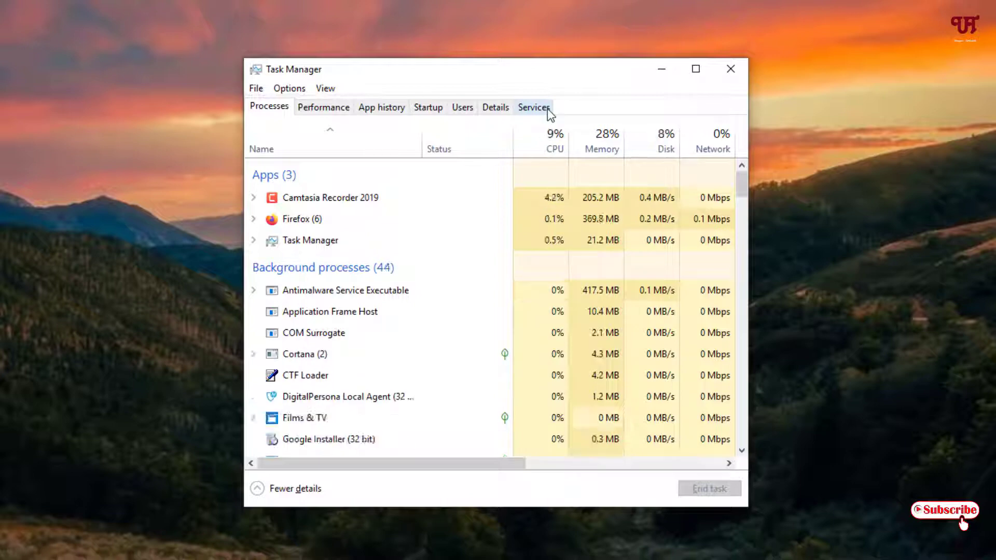
left_click(546, 108)
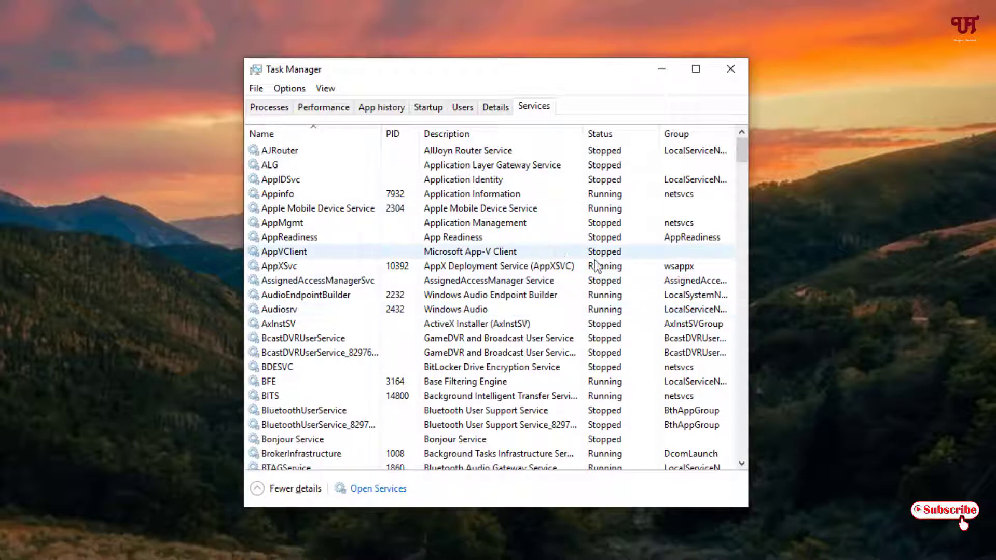
left_click(287, 273)
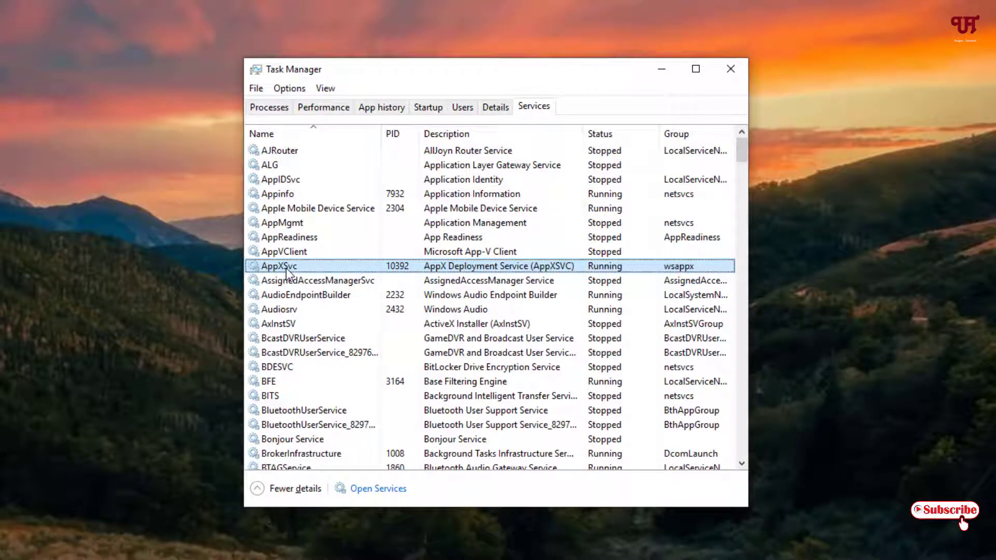
Step: Check AppXSvc's context menu without choosing an action, skim the services list, then close Task Manager
right_click(286, 269)
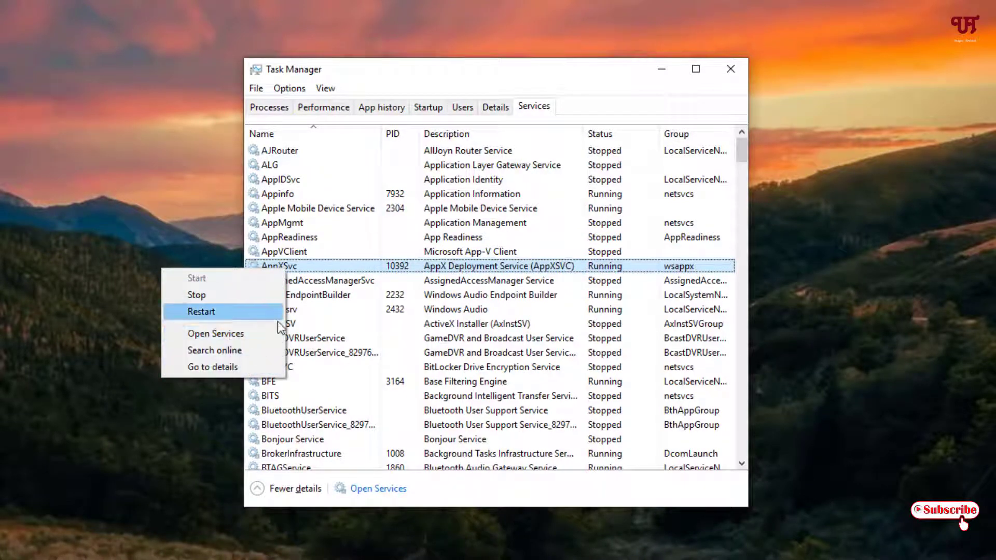
left_click(450, 285)
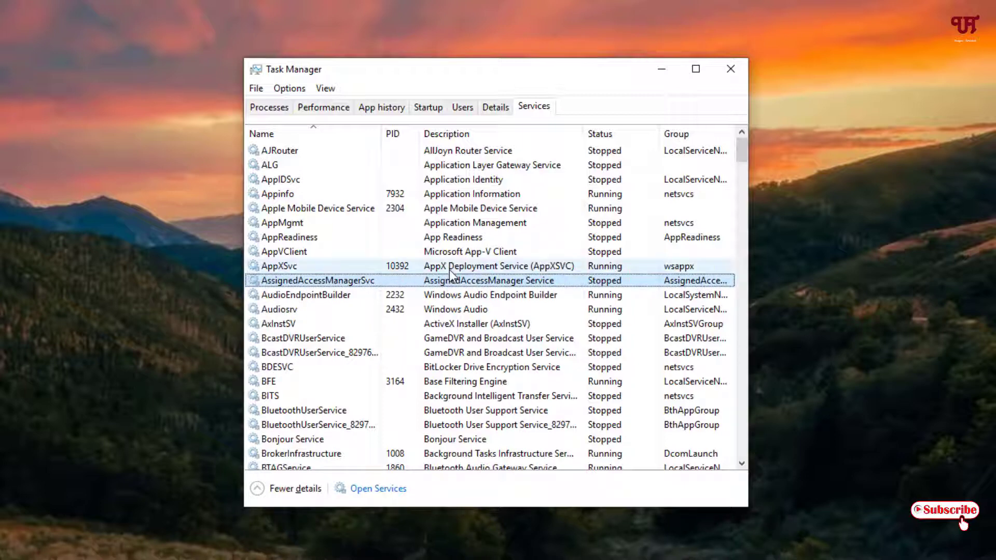
left_click(451, 267)
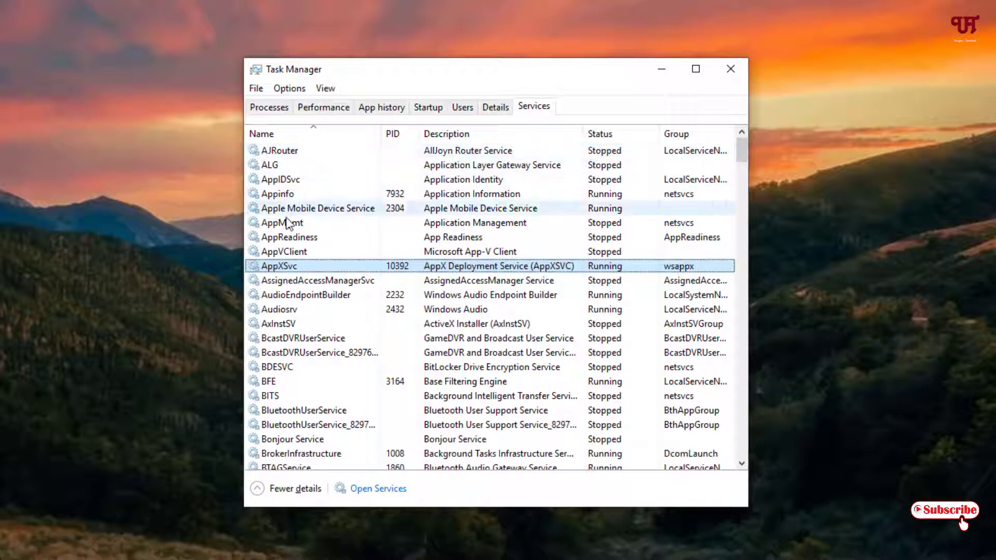
scroll(281, 345, "down", 1)
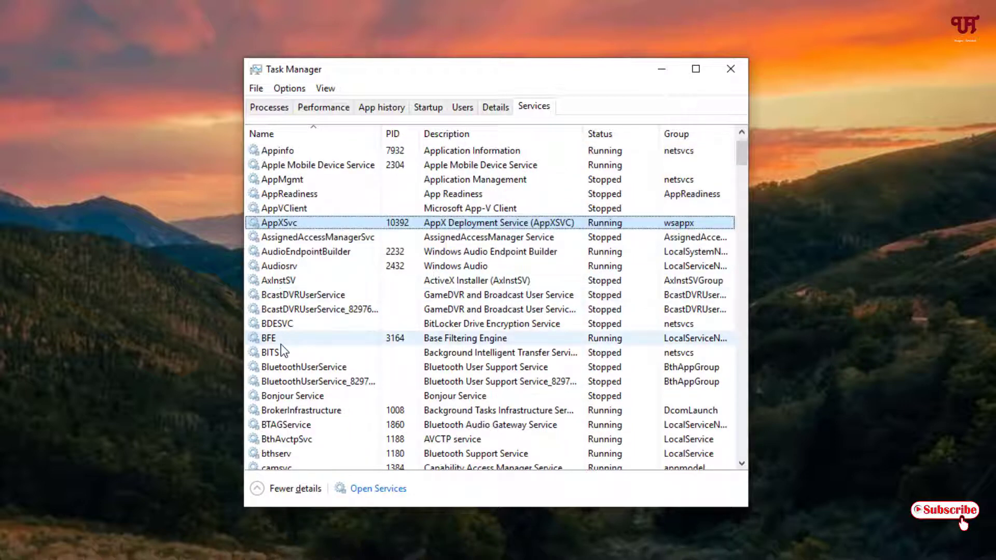
scroll(281, 345, "up", 1)
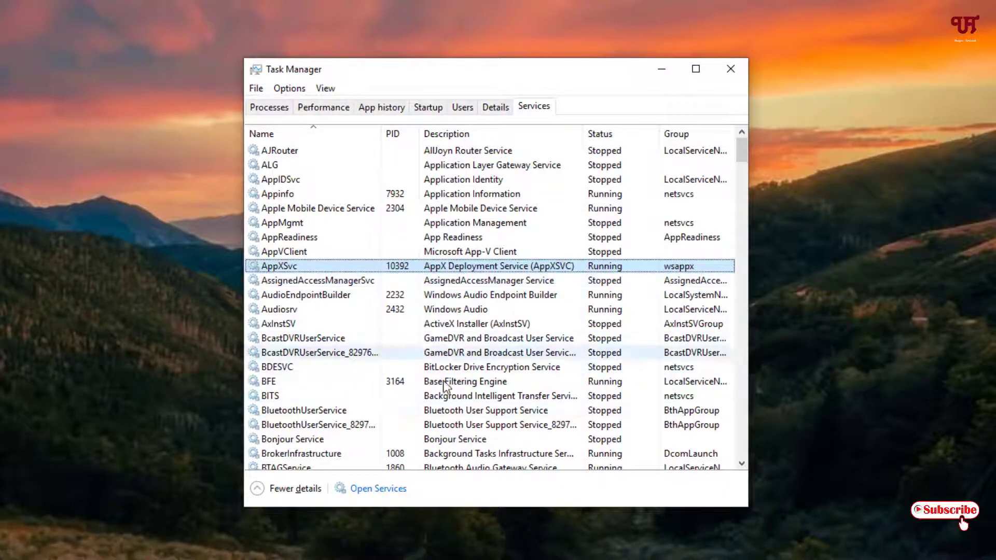
left_click_drag(480, 76, 476, 61)
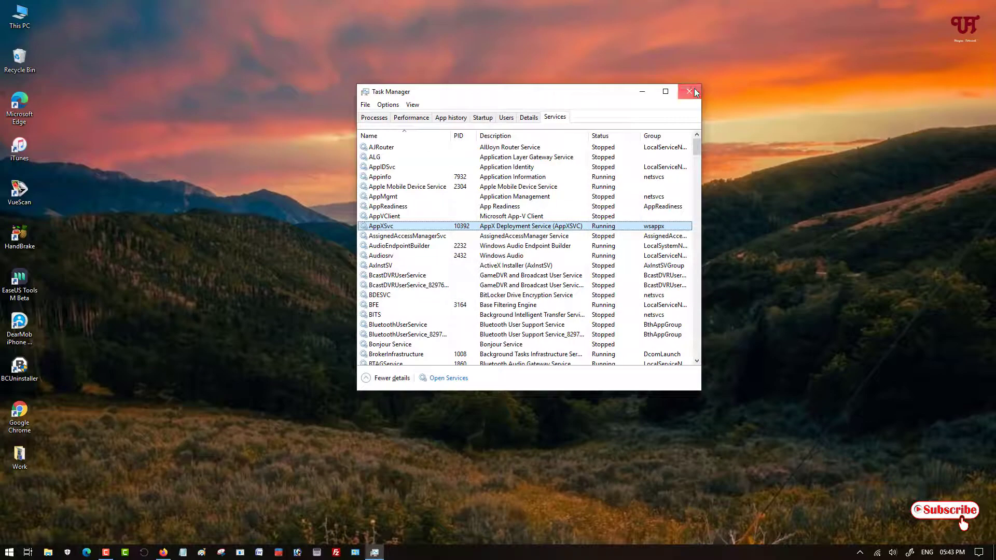
left_click(699, 80)
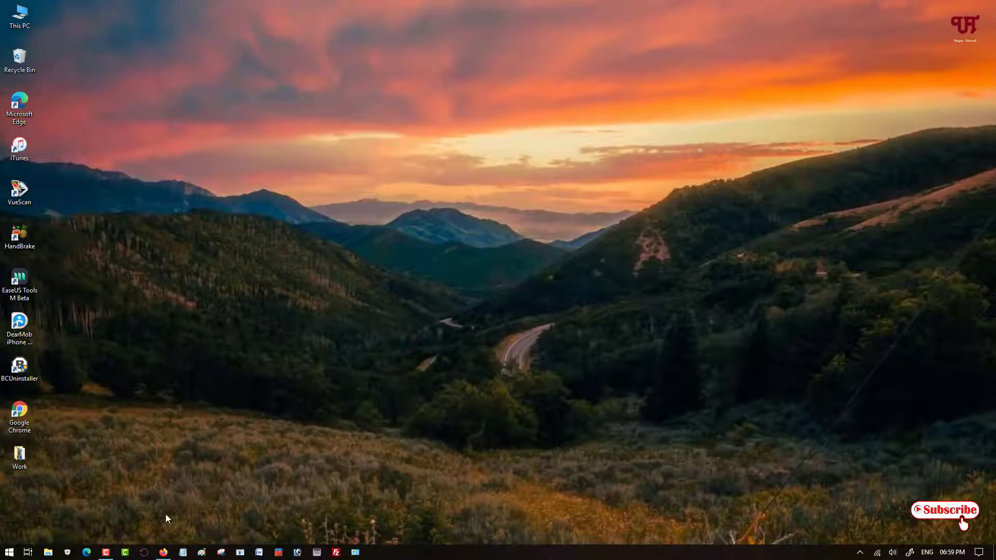
Step: In Firefox's 'killEmall mini' search results, open the 'KillEmAll (built on d7x technology)' page
left_click(164, 552)
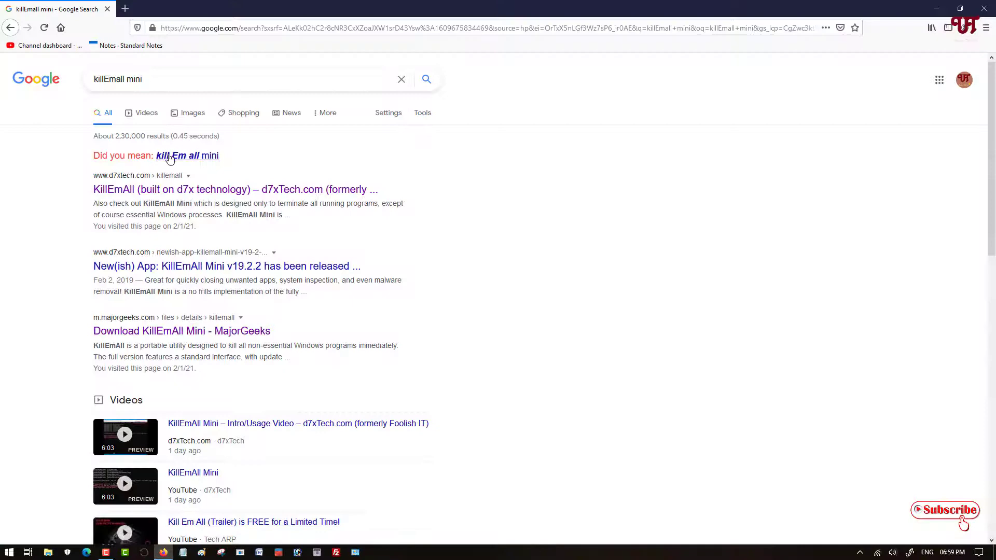
left_click_drag(147, 80, 92, 80)
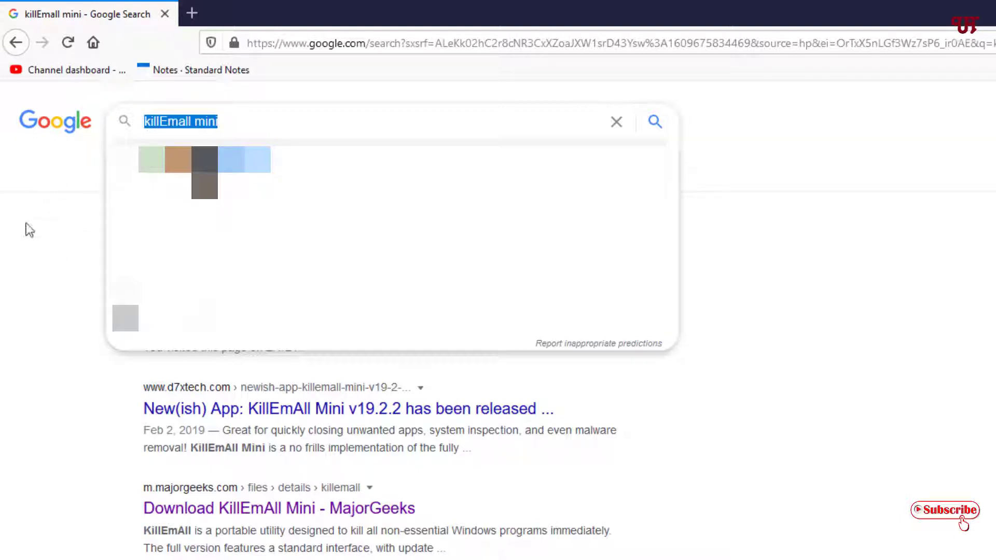
left_click(29, 230)
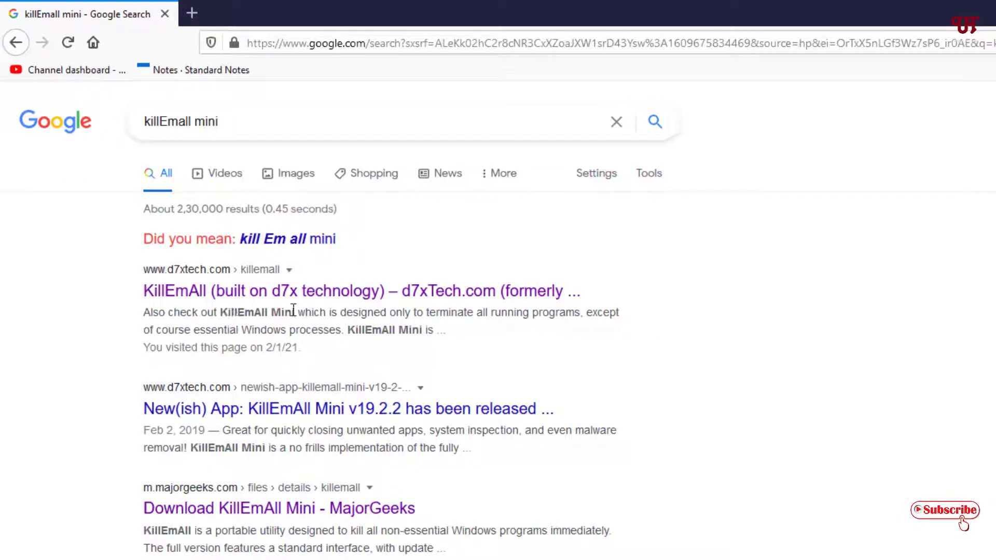
left_click(167, 296)
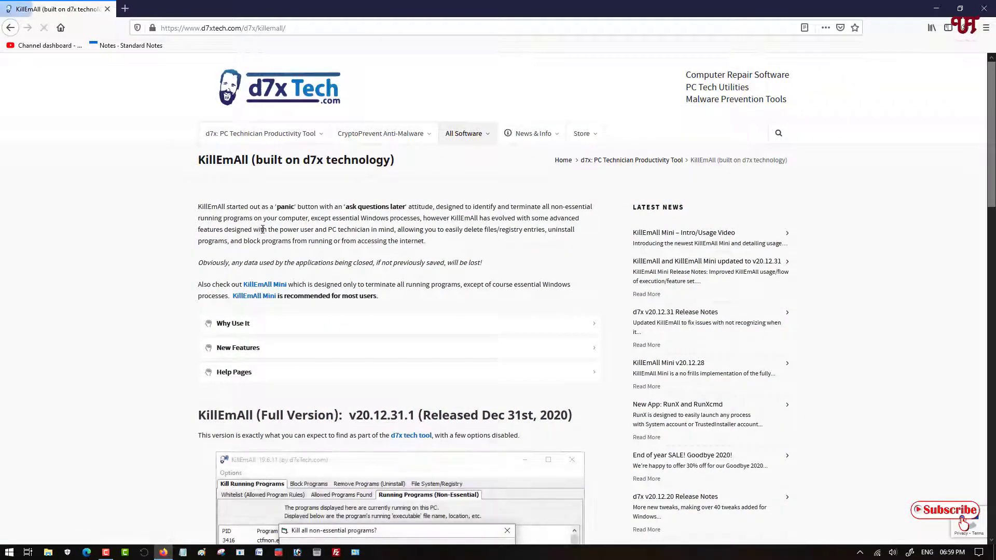
Step: Download KillEmAll_Portable.zip from the d7xTech page, choosing Save File
scroll(263, 230, "down", 1)
scroll(265, 230, "down", 10)
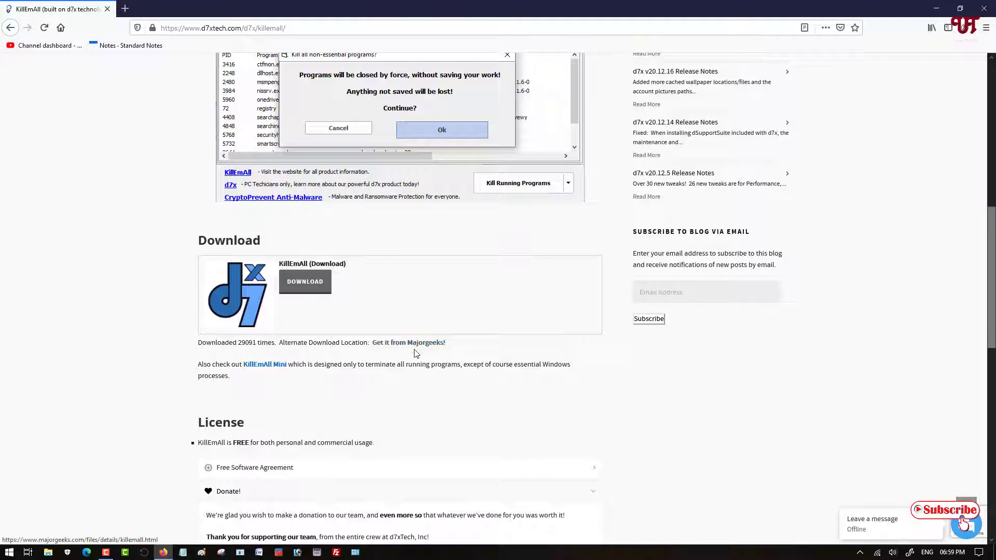
left_click(311, 292)
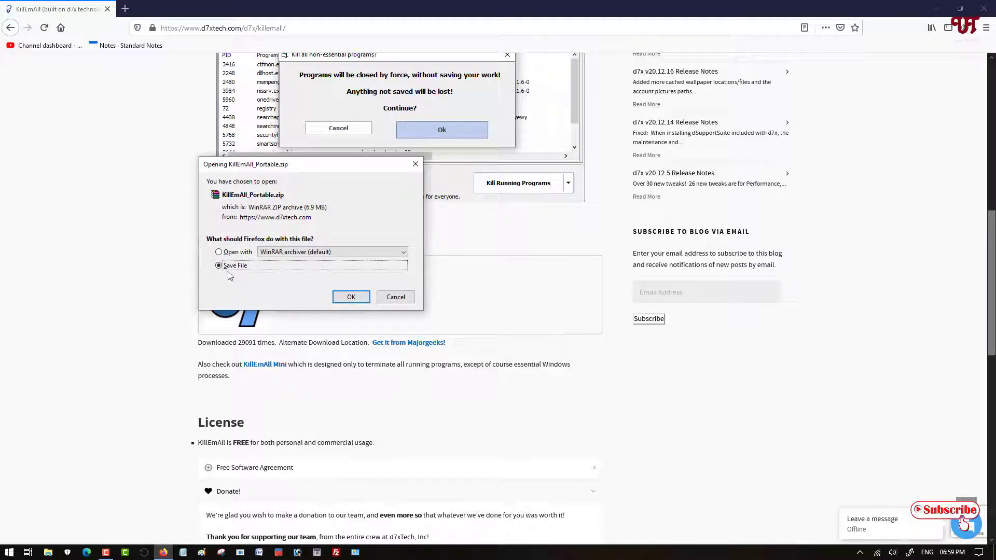
left_click(347, 299)
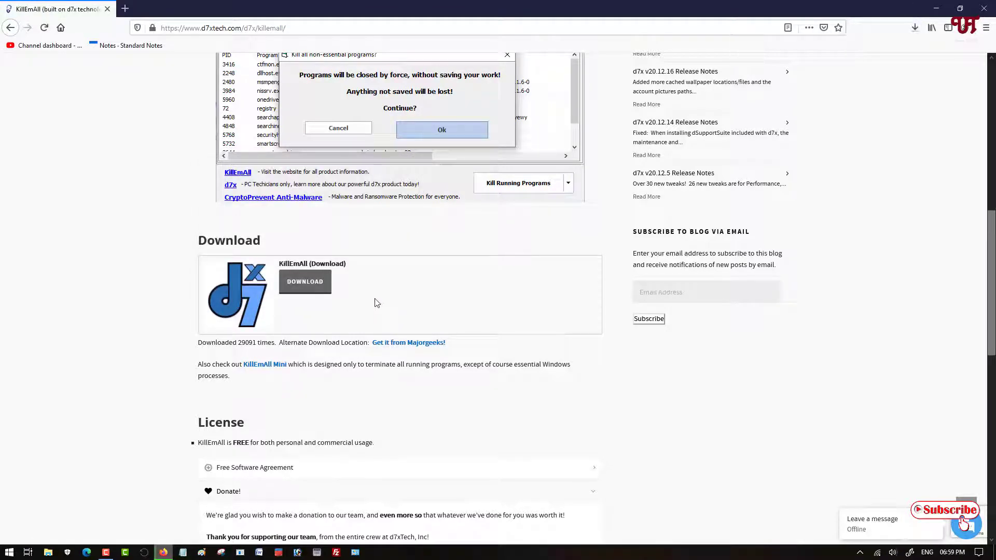
Step: Show the finished 6.9 MB zip in its Downloads folder and close Firefox
left_click(915, 28)
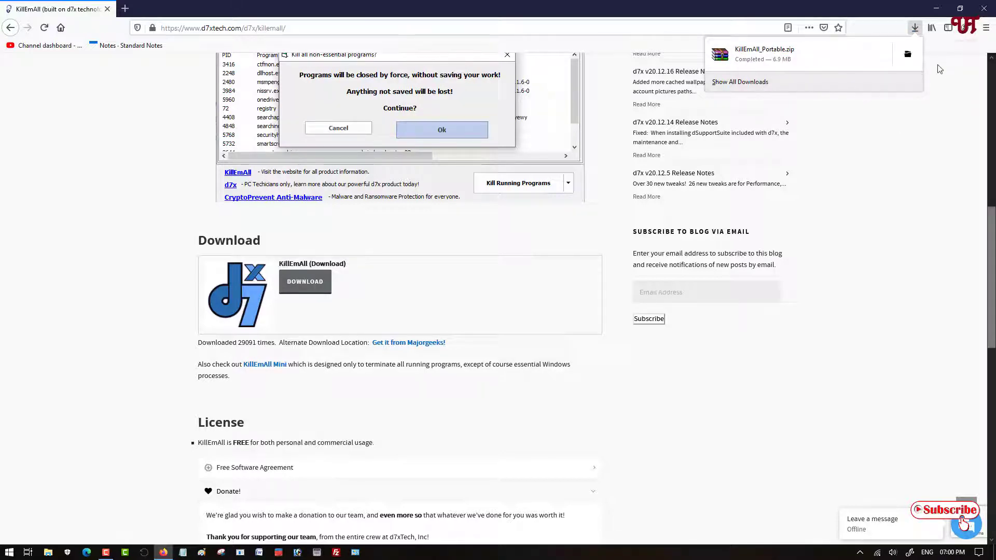
left_click(916, 61)
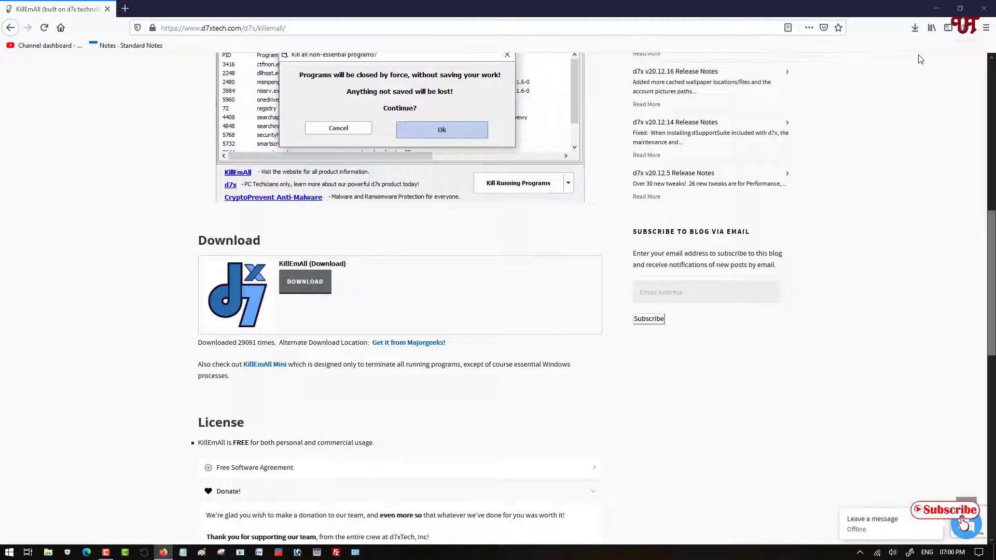
left_click(986, 9)
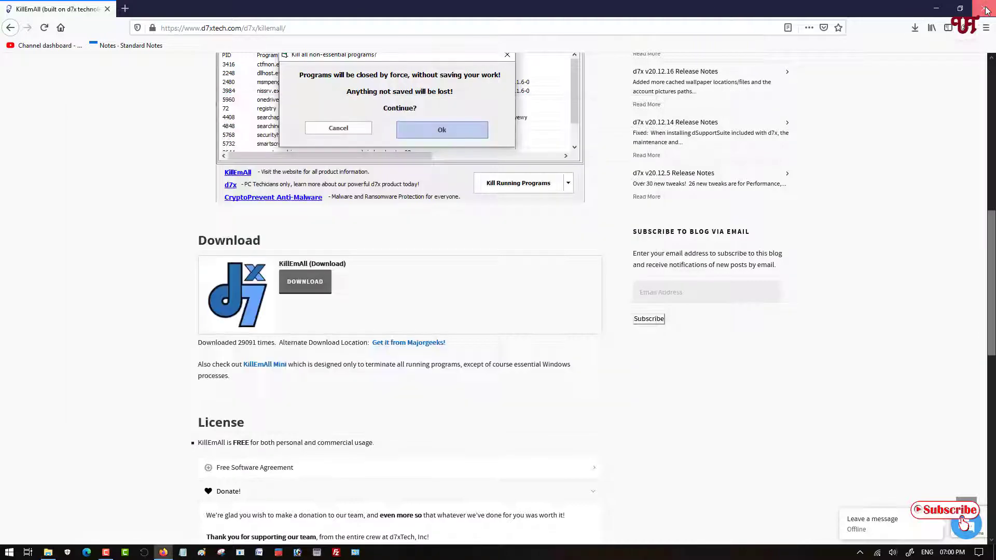
Step: Extract KillEmAll_Portable.zip with WinRAR into Downloads\KillEmAll_Portable and close the archive
left_click_drag(456, 106, 576, 89)
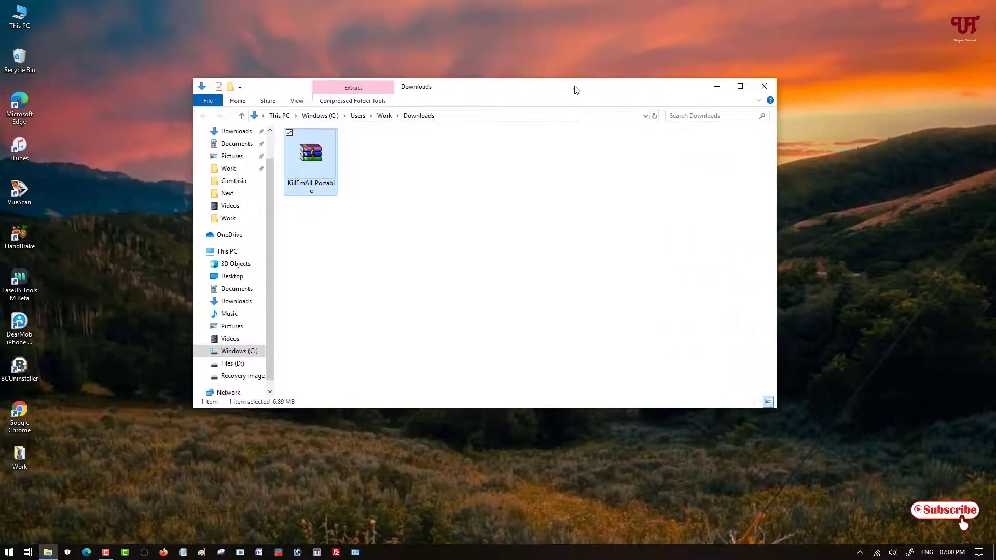
double_click(304, 172)
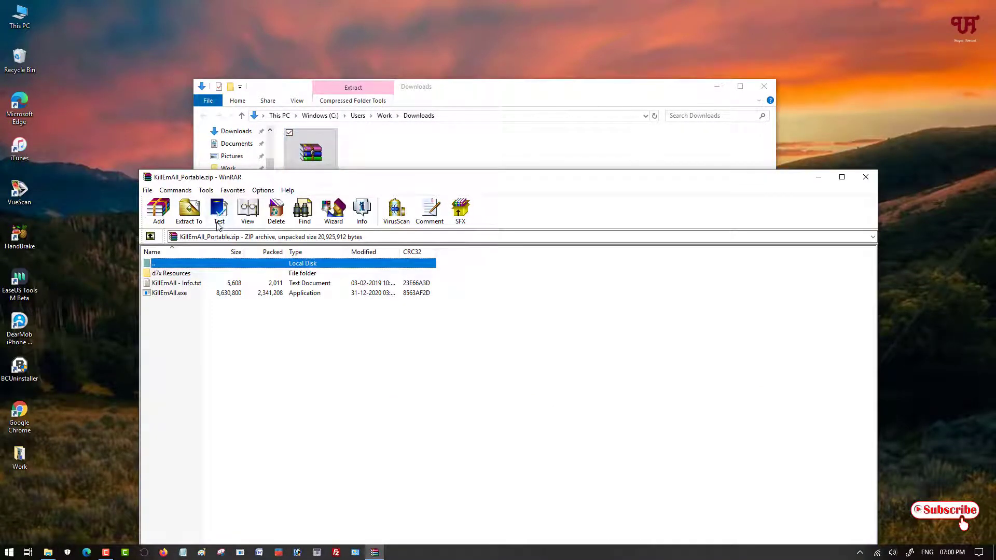
left_click(189, 210)
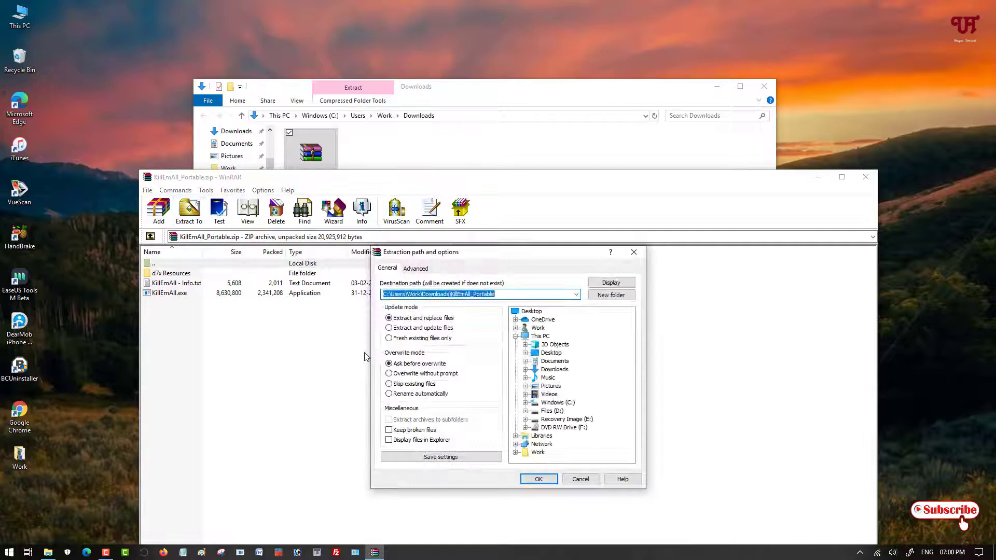
left_click(538, 479)
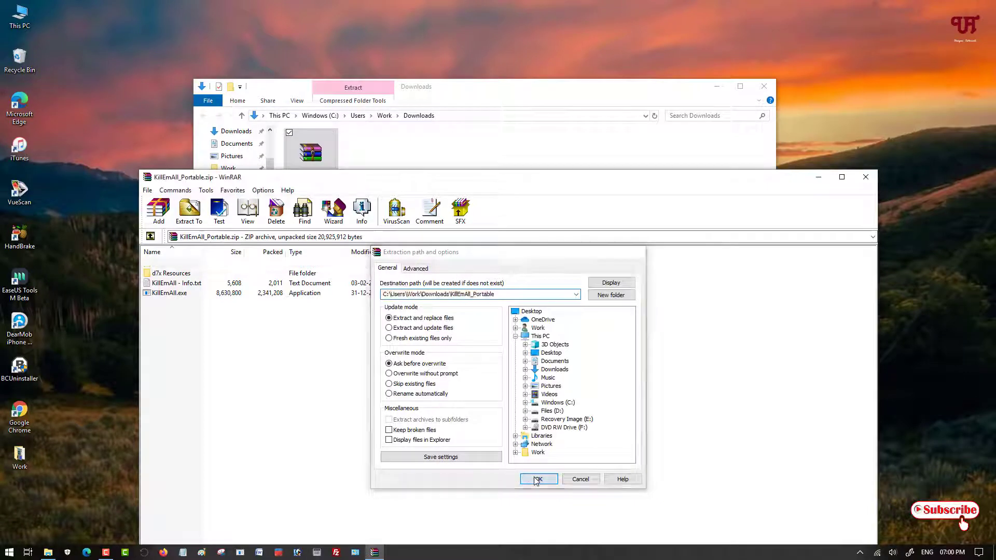
left_click(865, 178)
left_click_drag(574, 86, 600, 73)
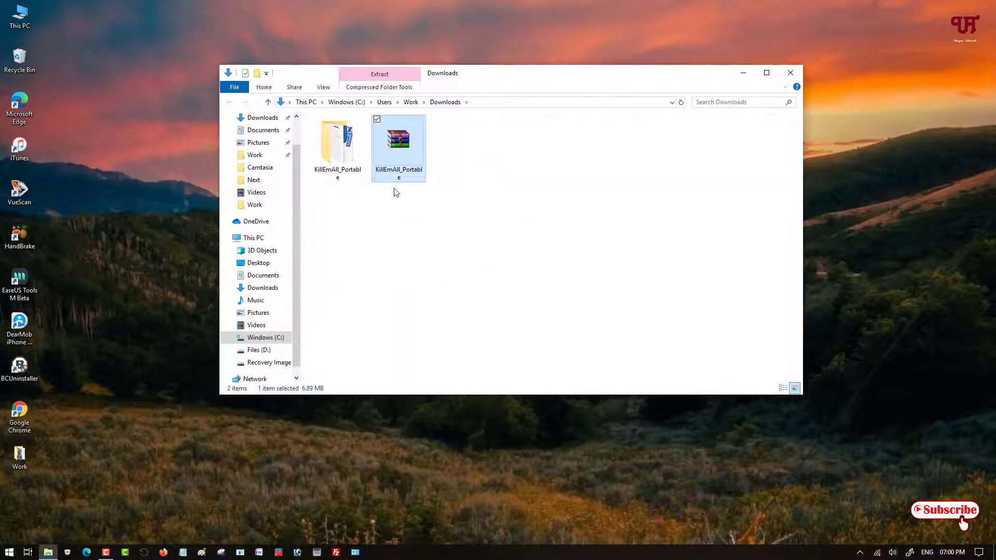
Step: In the KillEmAll_Portable folder, read 'KillEmAll - Info', close it, and run KillEmAll.exe
double_click(339, 174)
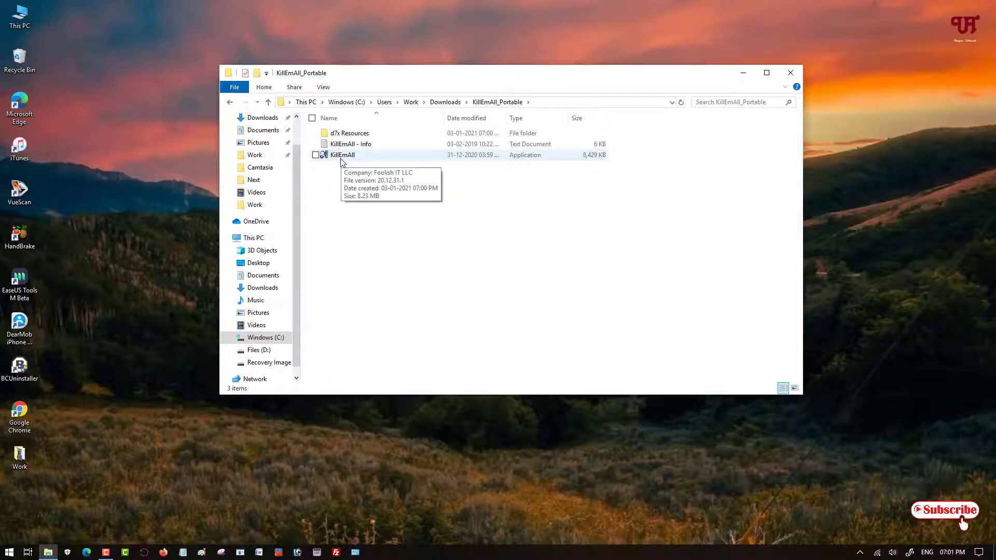
double_click(343, 144)
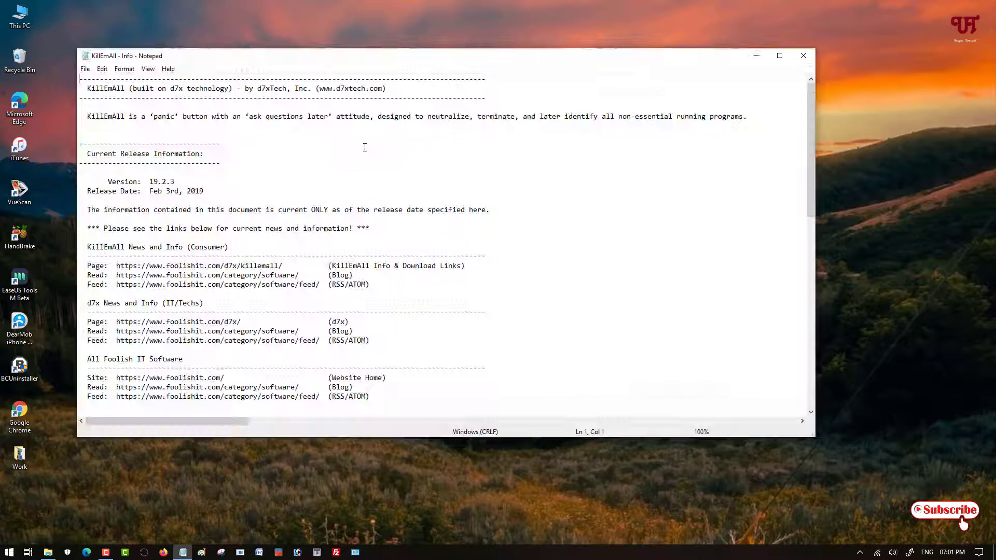
left_click(802, 51)
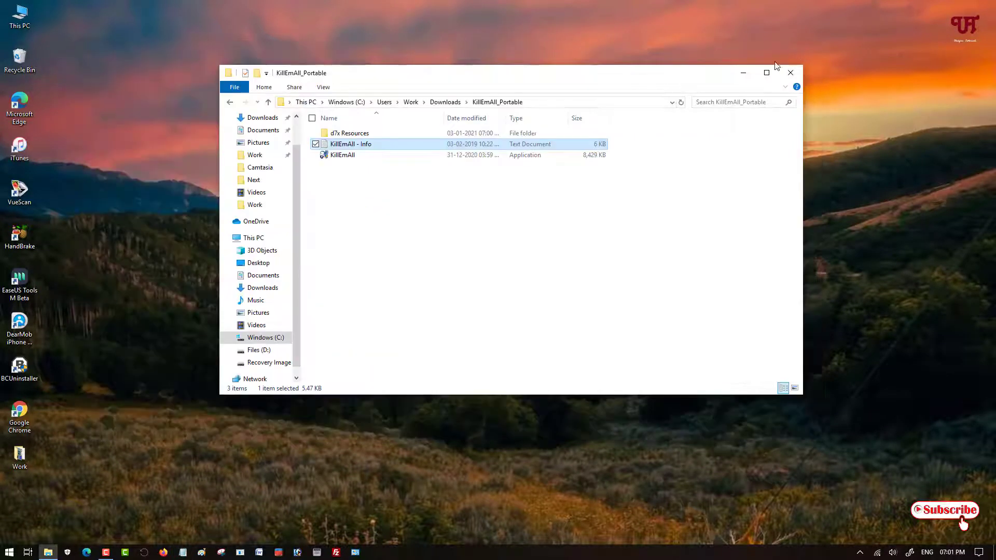
left_click(344, 167)
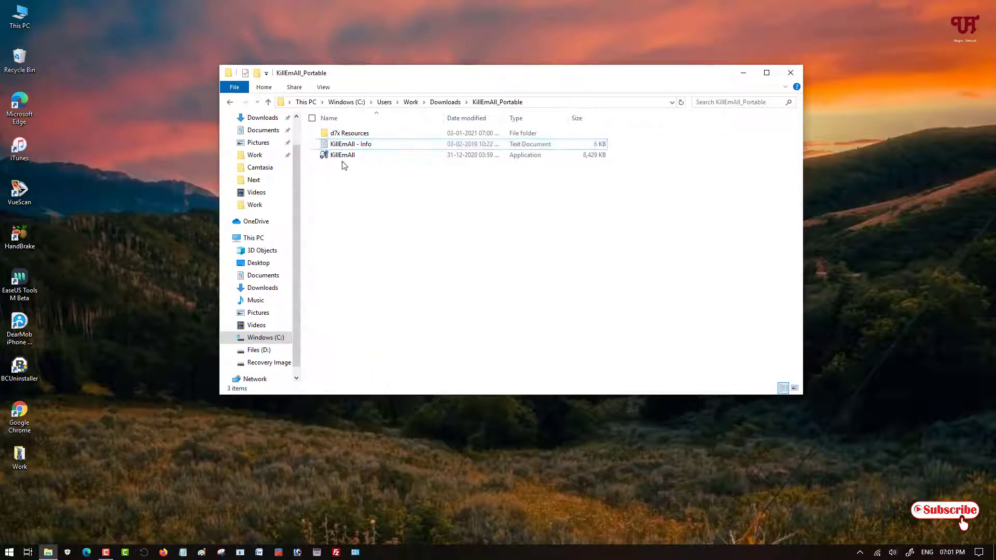
left_click(339, 156)
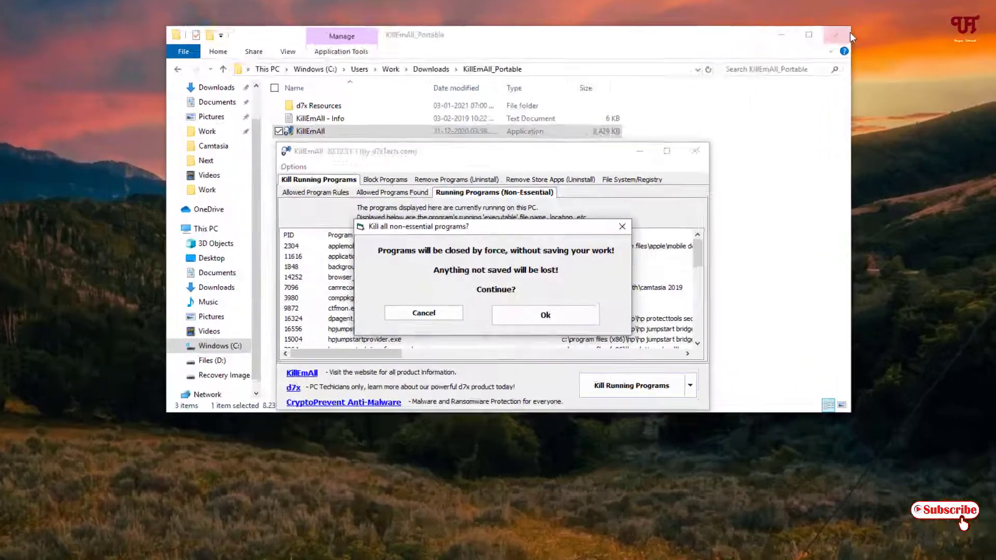
Step: Close File Explorer and cancel KillEmAll's immediate kill confirmation
left_click(847, 34)
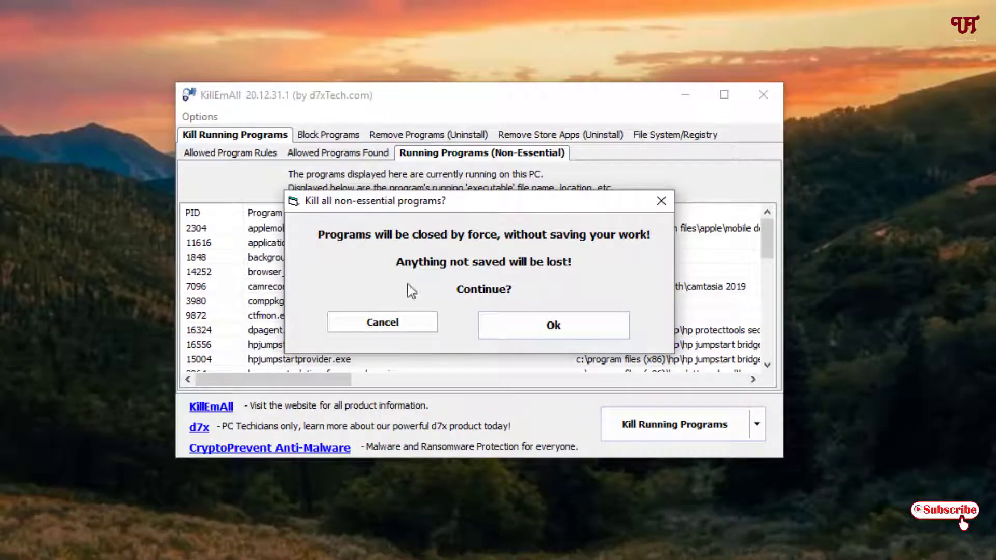
left_click_drag(479, 210, 487, 109)
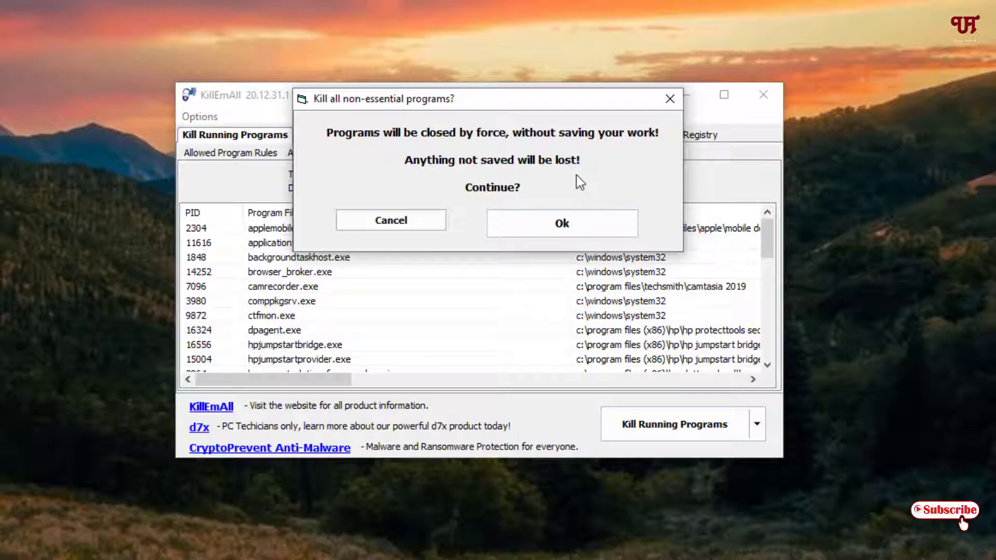
left_click(406, 216)
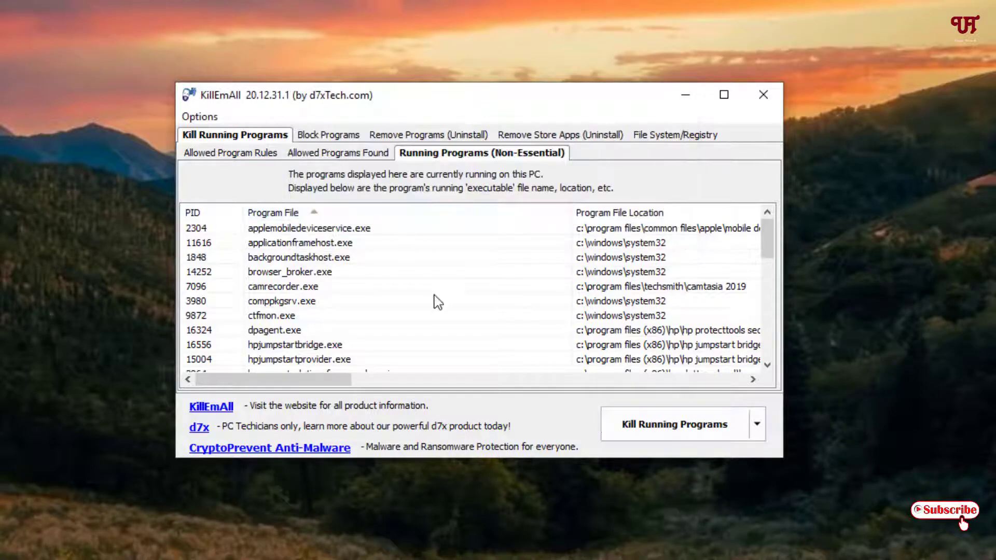
Step: Review the Allowed Programs Found and Allowed Program Rules tabs, then return to Running Programs (Non-Essential)
left_click(348, 152)
left_click(224, 155)
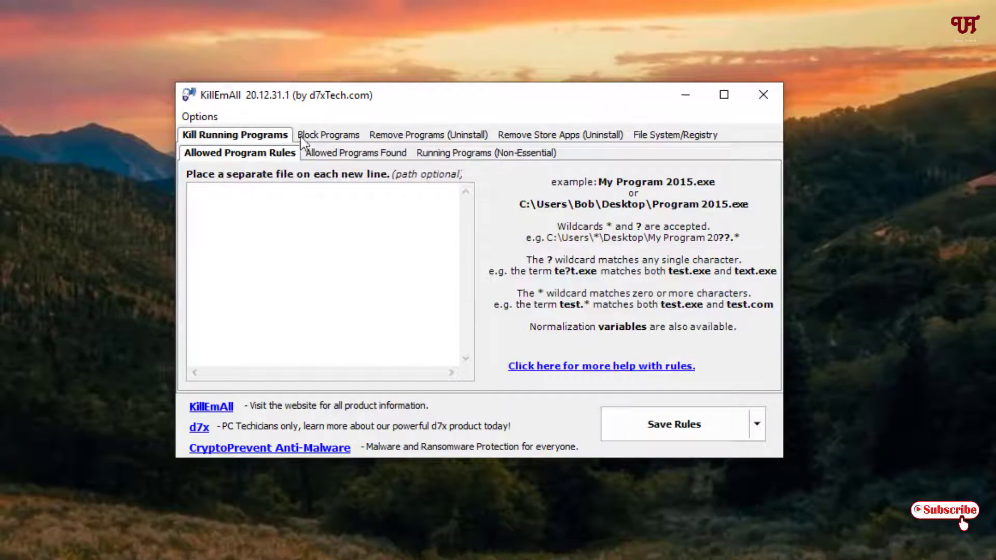
left_click(478, 155)
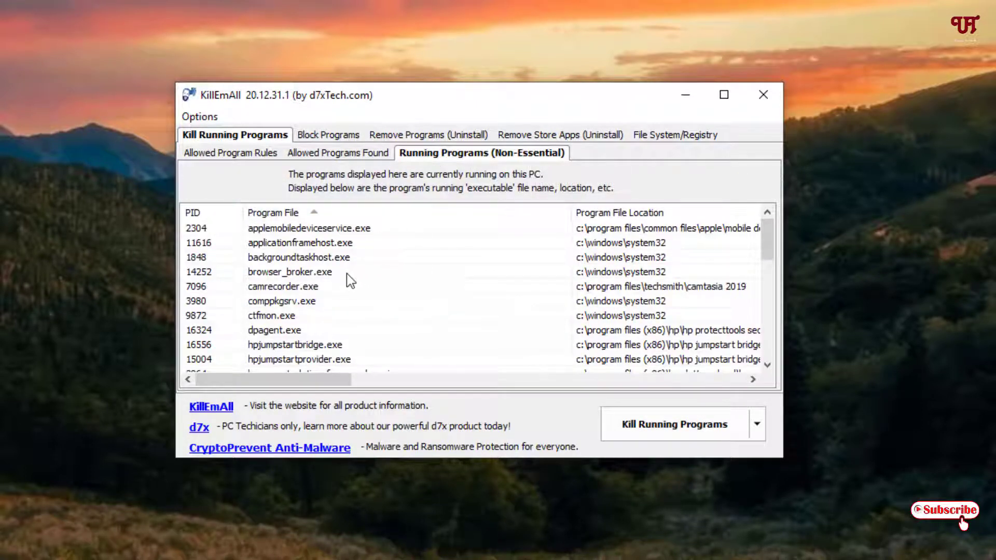
Step: Scroll through the running non-essential programs and select camrecorder.exe
mouse_move(767, 247)
left_mouse_down()
mouse_move(769, 357)
mouse_move(764, 237)
left_mouse_up()
left_click_drag(765, 242, 768, 214)
left_click_drag(767, 248, 776, 342)
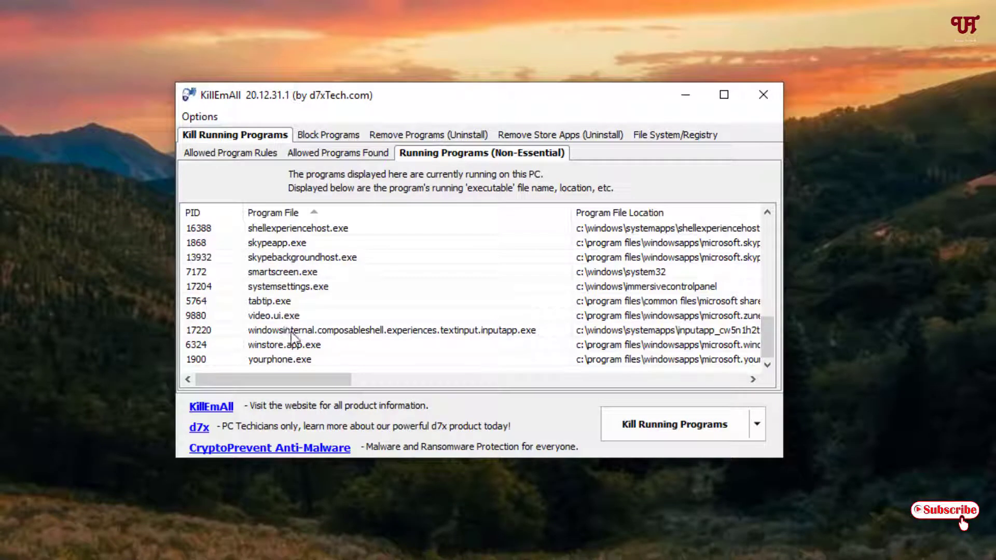
scroll(293, 337, "up", 9)
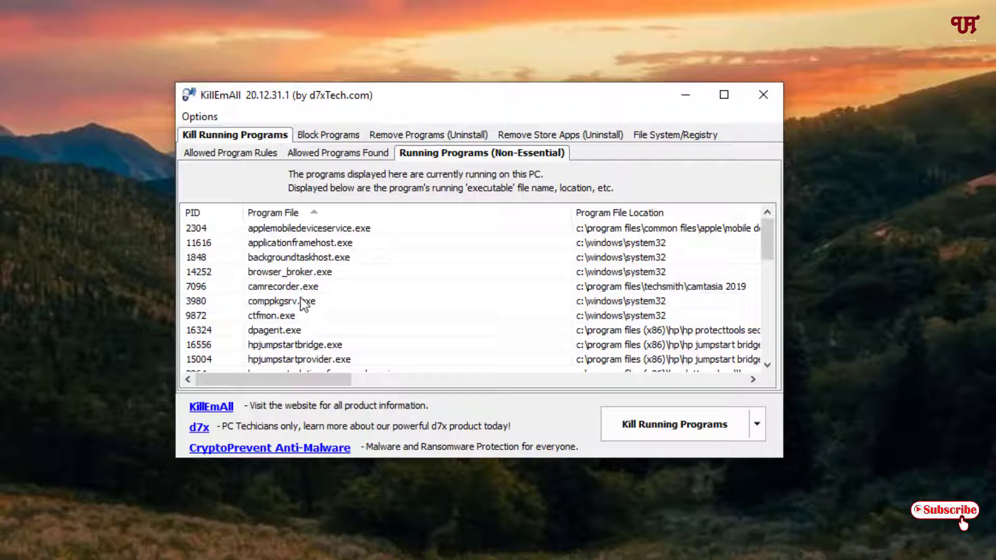
left_click(288, 286)
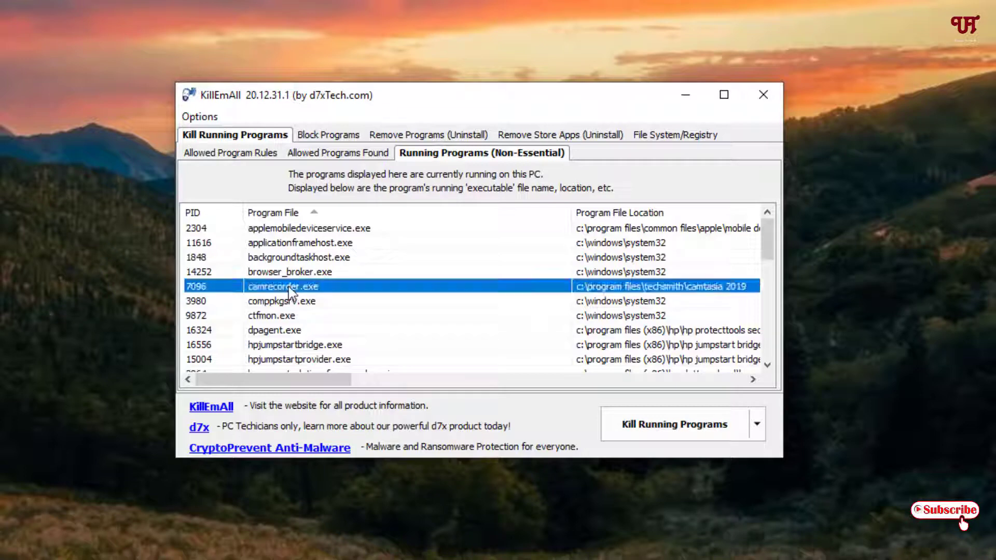
Step: Add and apply an Allowed Programs rule for the Camtasia 2019 camrecorder.exe
right_click(288, 287)
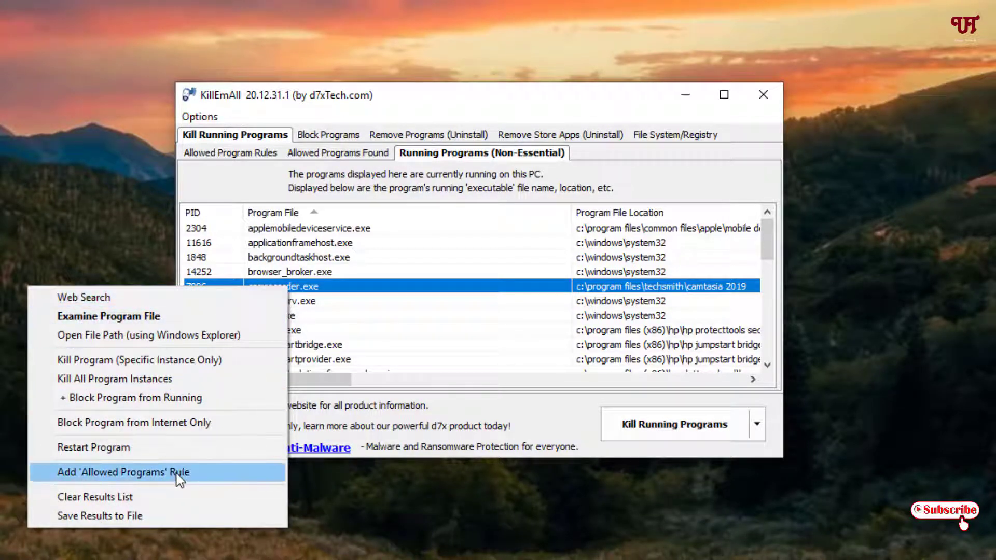
left_click(79, 478)
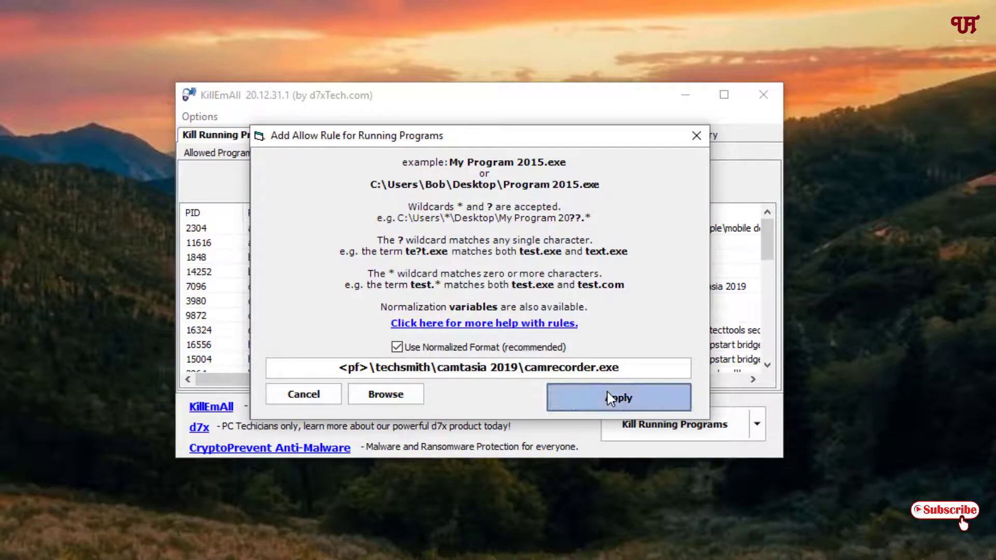
left_click(611, 398)
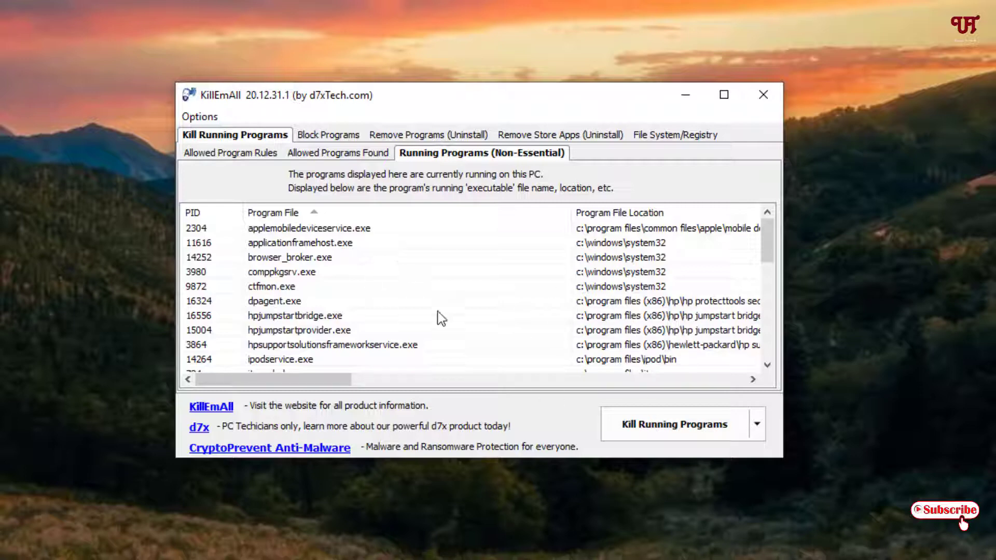
Step: Kill the 33 non-essential programs, check the six still running, and close KillEmAll
left_click(674, 430)
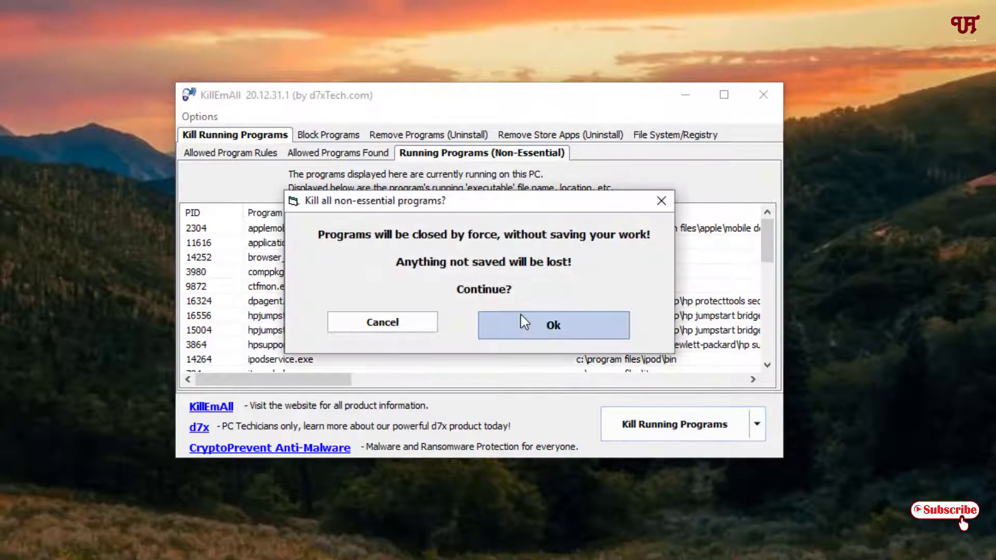
left_click(533, 337)
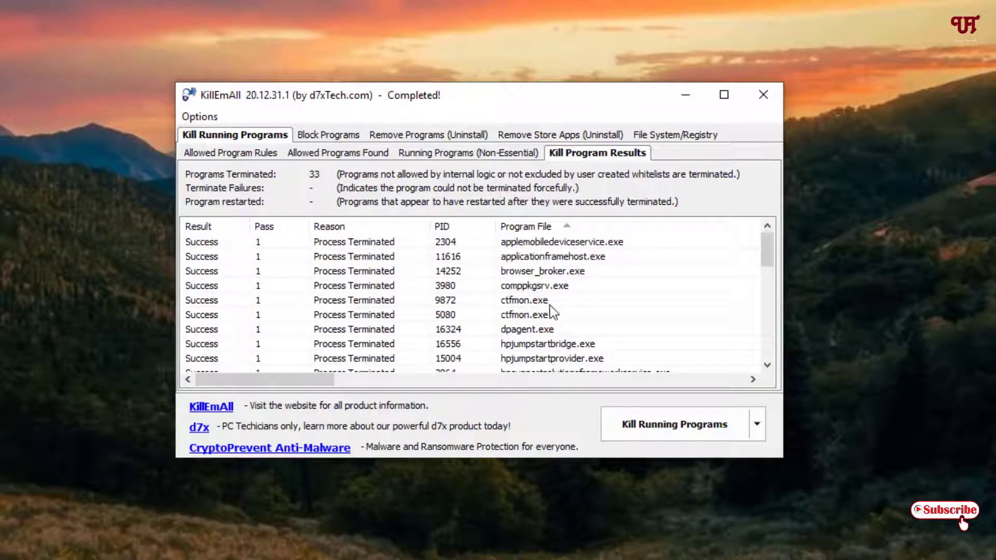
left_click(473, 152)
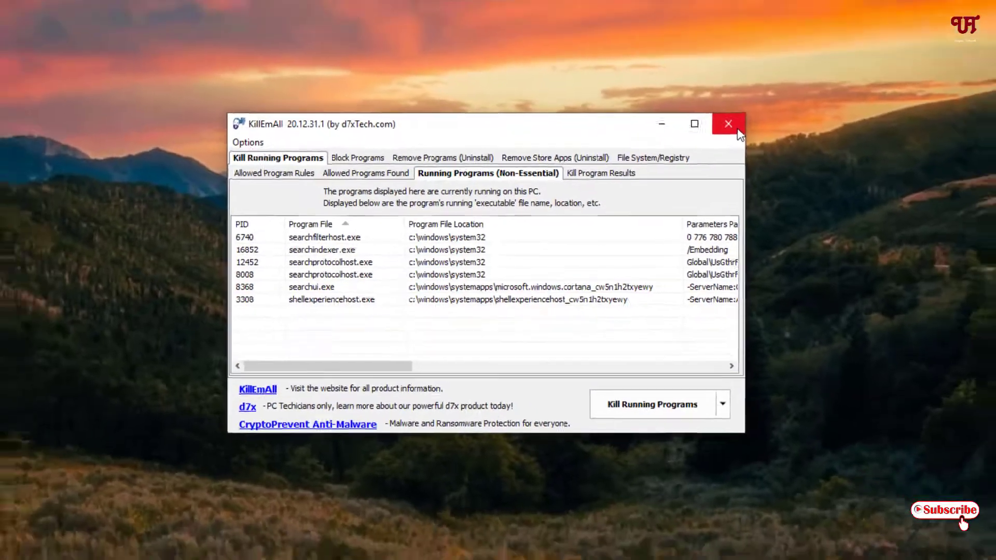
left_click(774, 102)
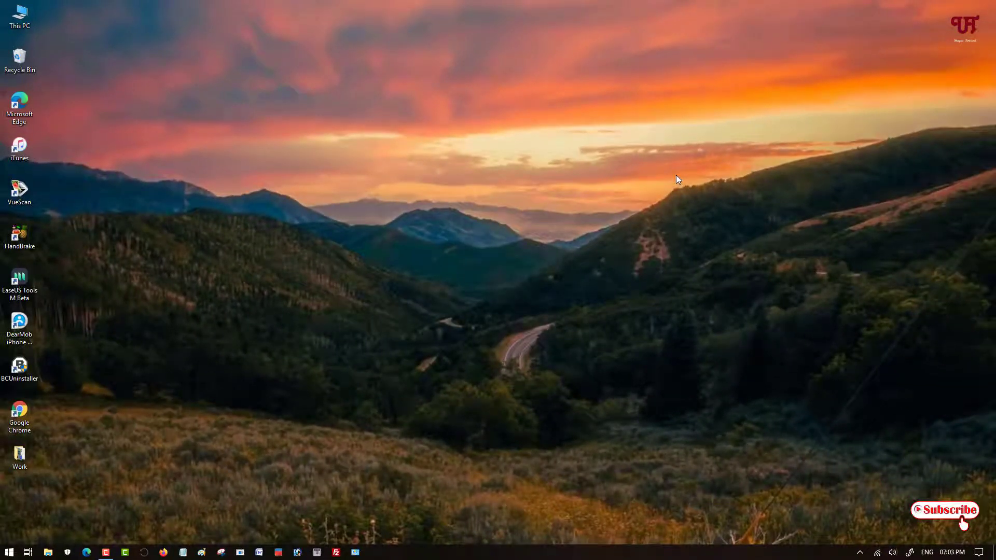